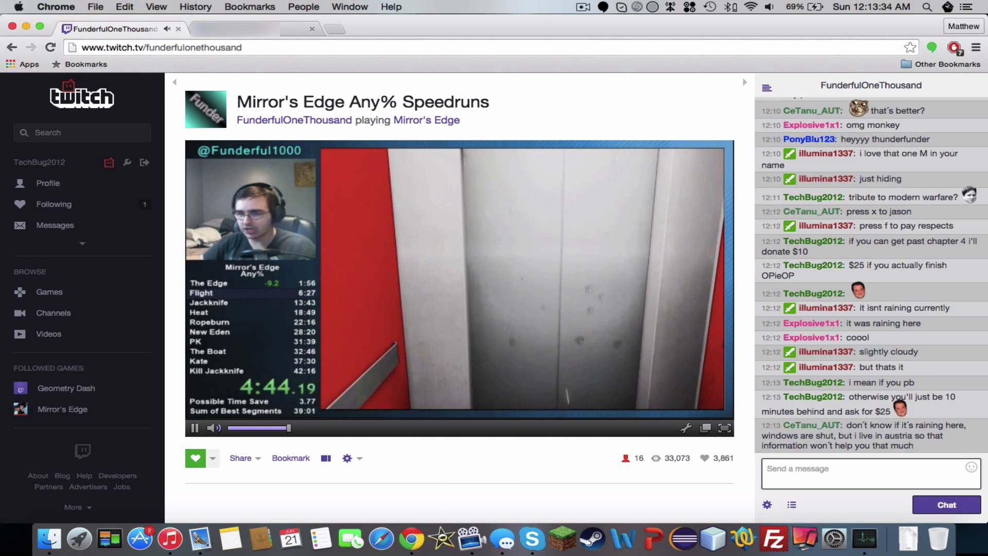
{"action": "type", "text": "im tired fi"}
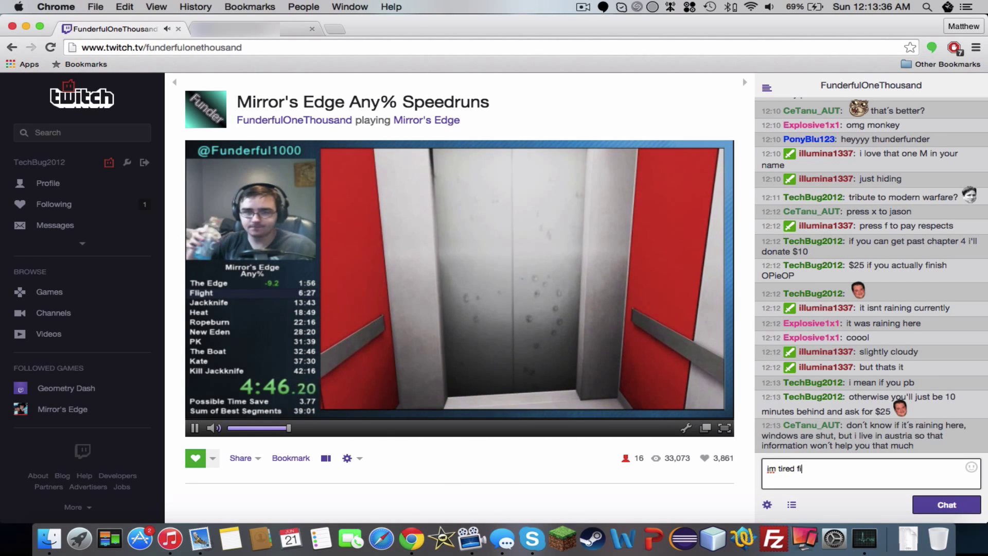
{"action": "key", "text": "BackSpace"}
{"action": "type", "text": "underful sing m"}
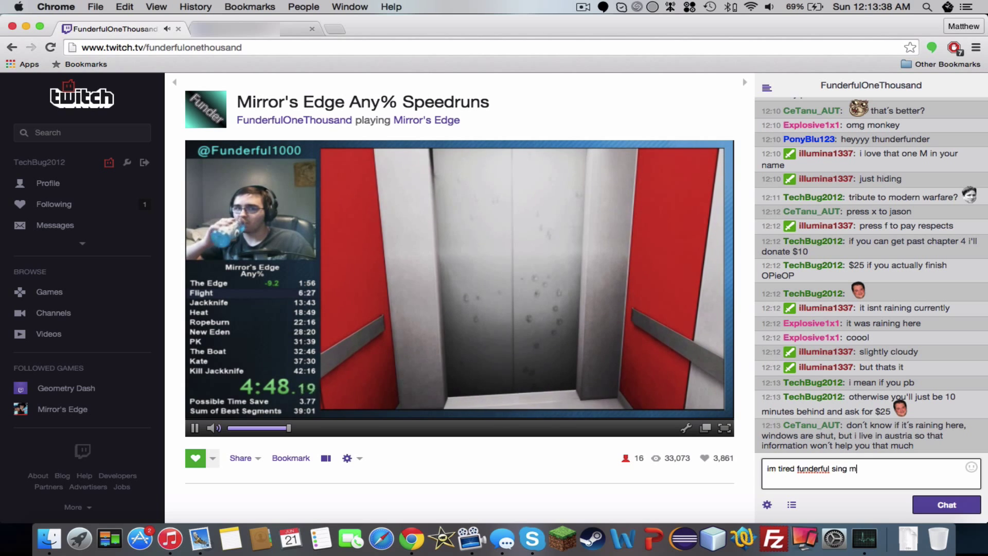
{"action": "type", "text": "e soft kitty FUNgin"}
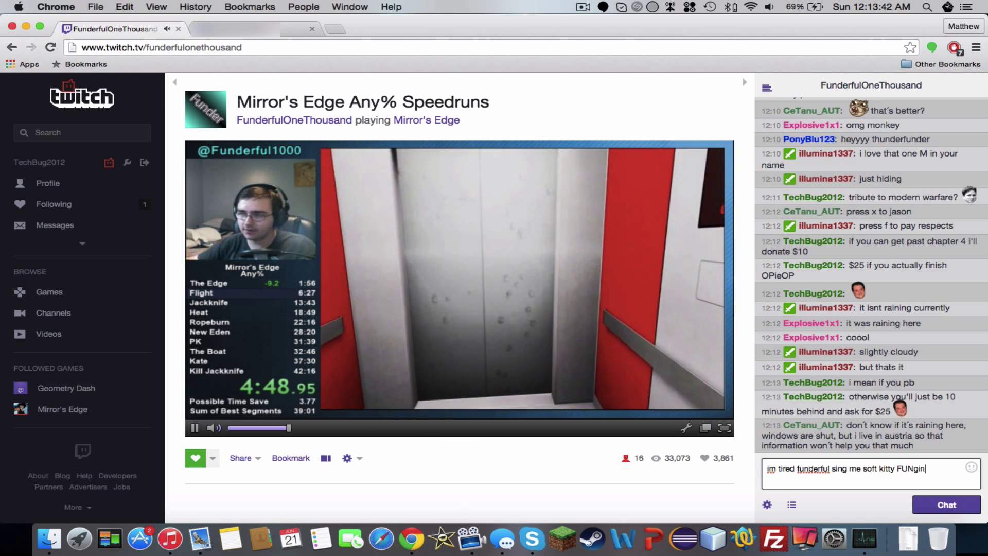
{"action": "type", "text": "ed"}
- Send the chat message saying you're tired and asking the streamer to sing soft kitty
{"action": "key", "text": "Return"}
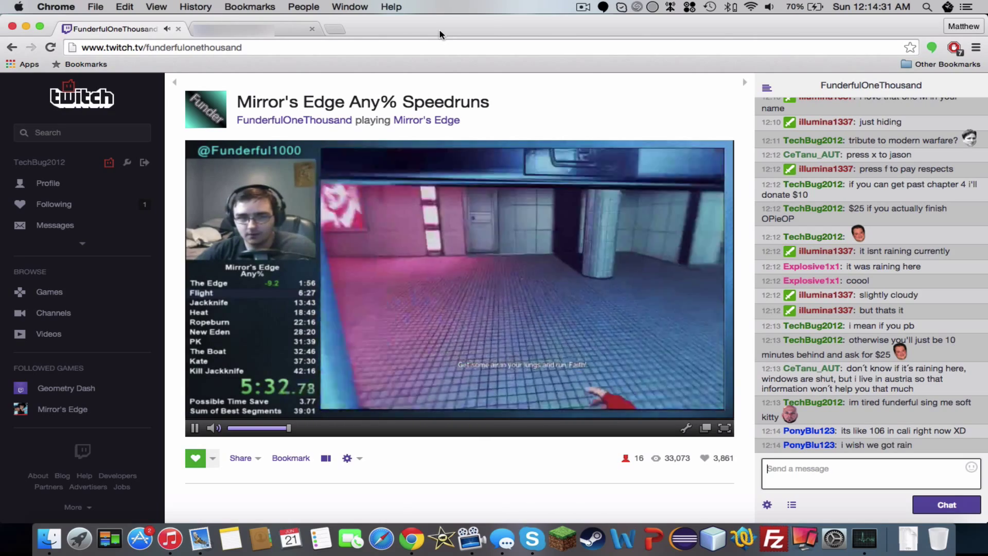
{"action": "type", "text": "thx Fu"}
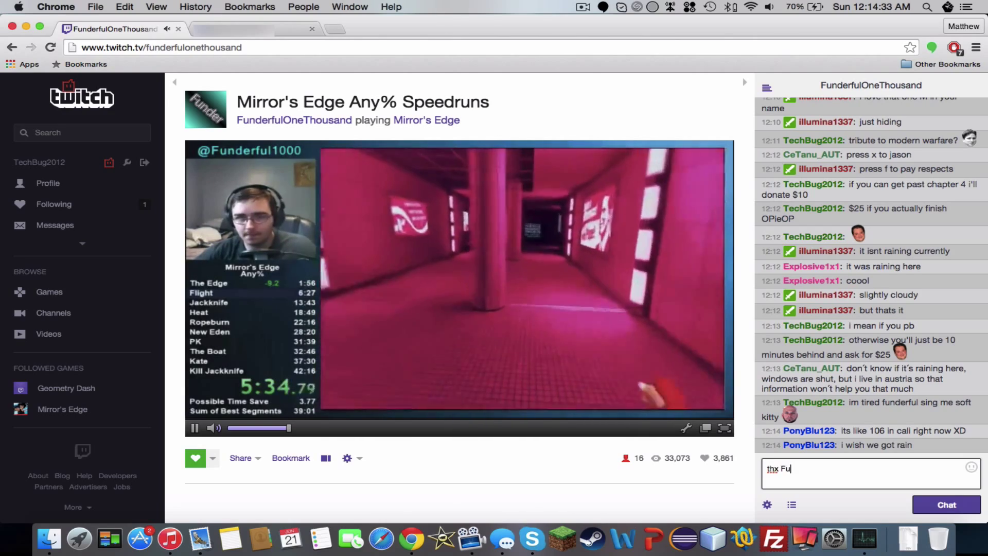
{"action": "type", "text": "nderFul"}
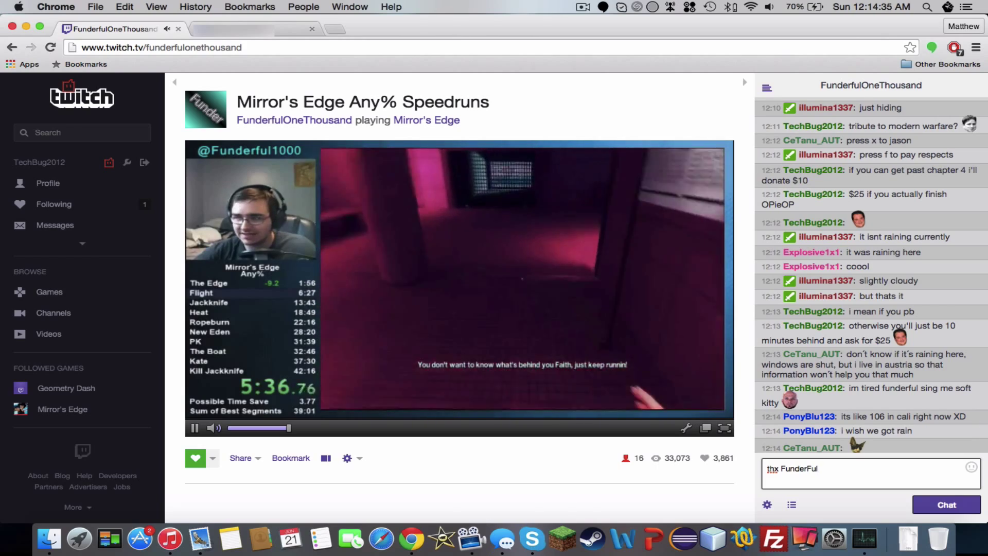
- Correct the name's capitalization and send 'thx Funderful <3' to chat
{"action": "key", "text": "BackSpace"}
{"action": "key", "text": "BackSpace"}
{"action": "type", "text": "ful <3"}
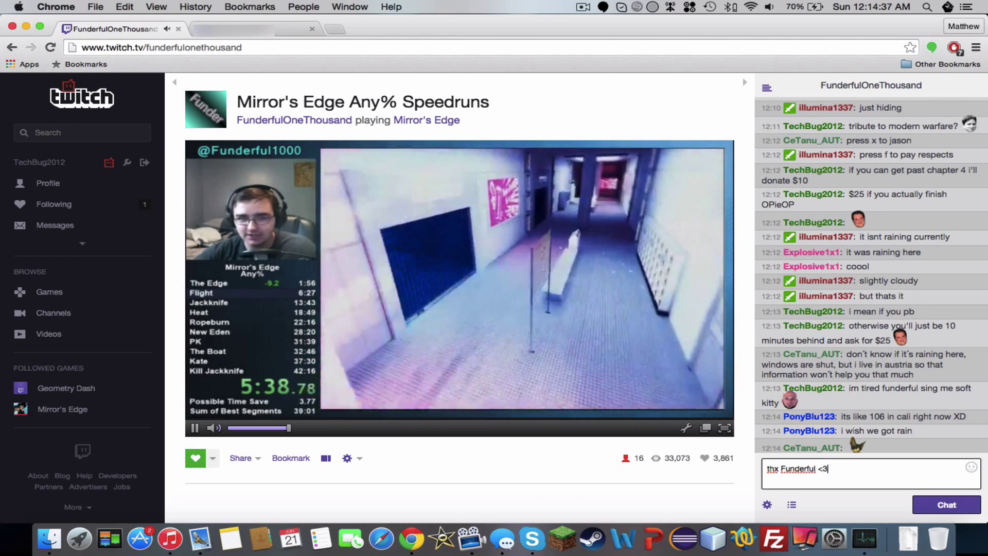
{"action": "key", "text": "Return"}
{"action": "scroll", "coordinate": [371, 376], "scroll_direction": "down", "scroll_amount": 5}
{"action": "scroll", "coordinate": [371, 375], "scroll_direction": "down", "scroll_amount": 2}
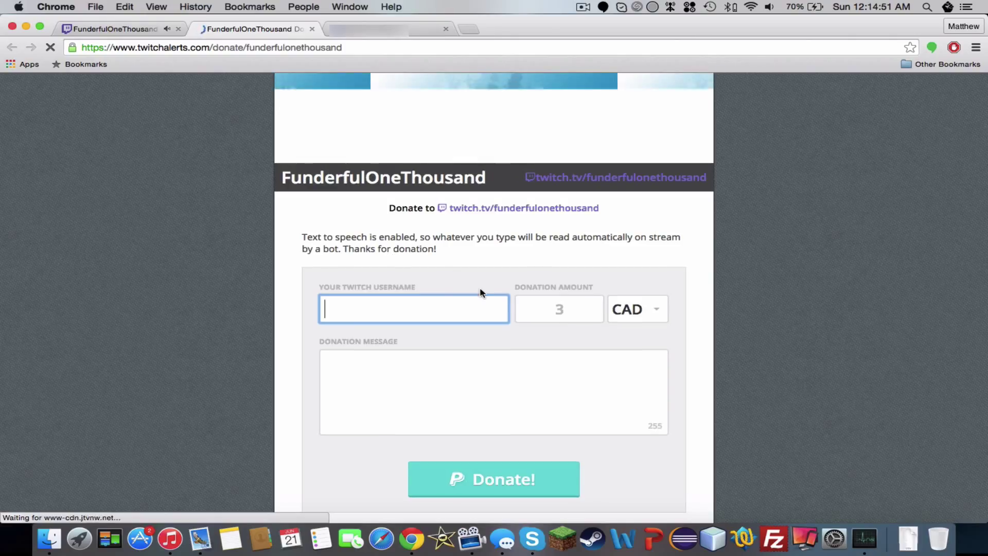
{"action": "type", "text": "TechBug2012"}
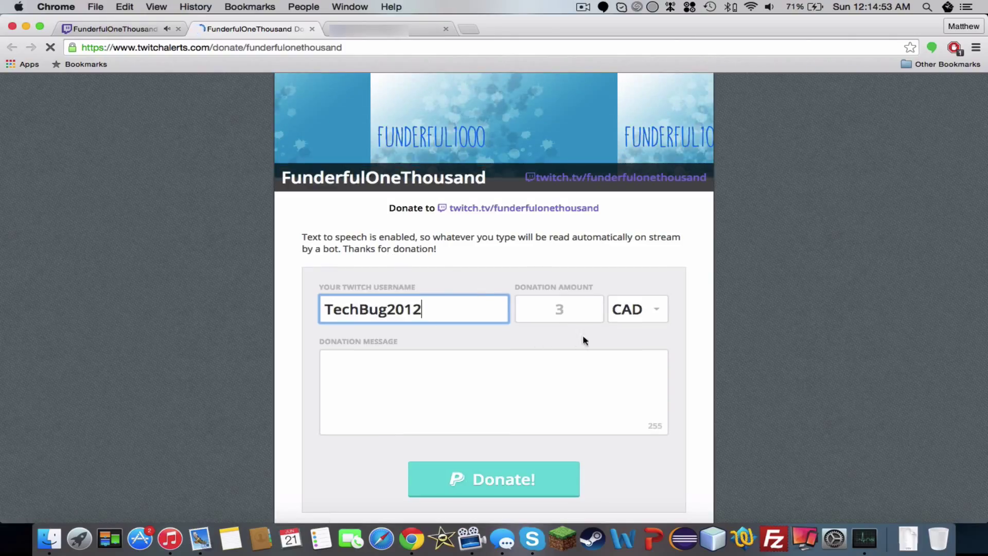
- Donate 5 USD as TechBug2012 with the message 'for singing soft kitty'
{"action": "left_click", "coordinate": [569, 312]}
{"action": "type", "text": "5"}
{"action": "left_click", "coordinate": [639, 309]}
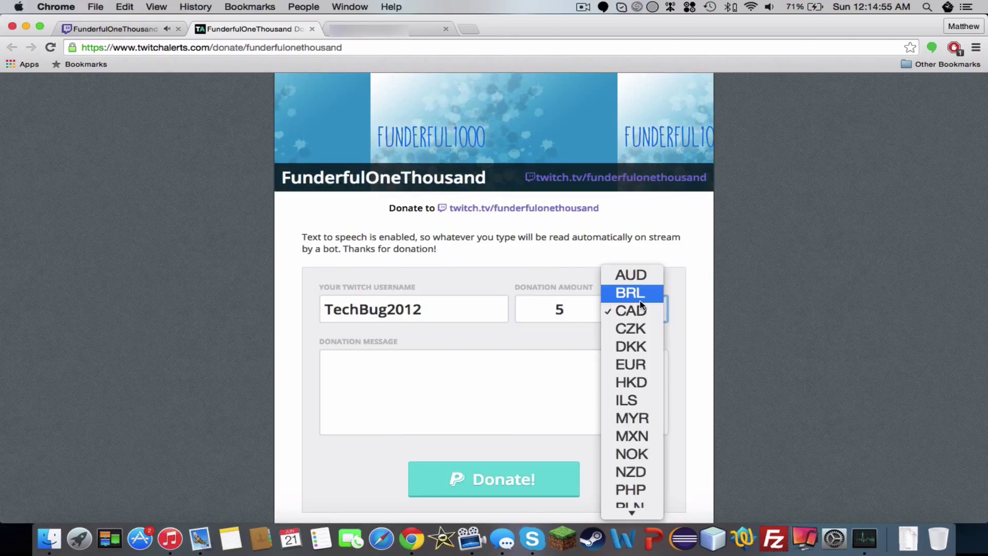
{"action": "scroll", "coordinate": [646, 451], "scroll_direction": "down", "scroll_amount": 3}
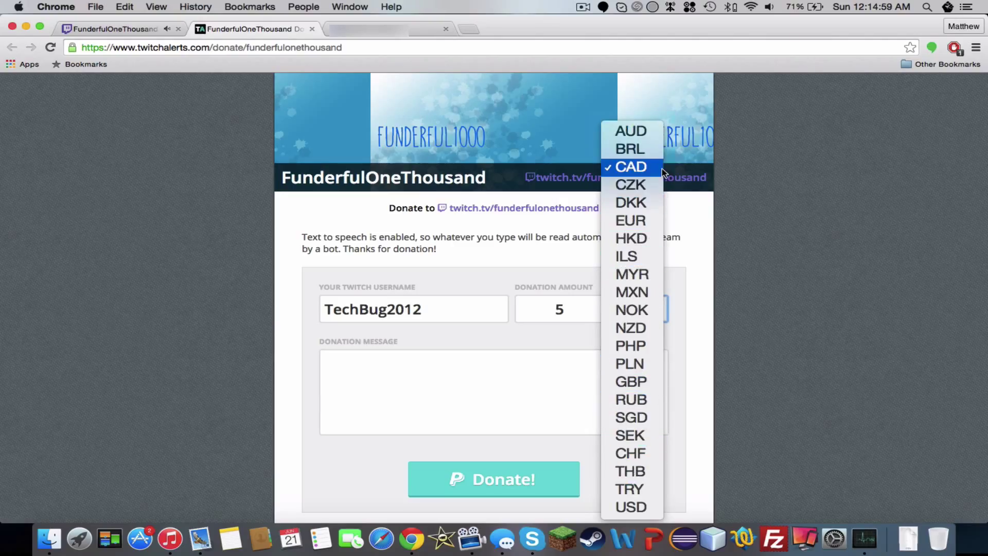
{"action": "left_click", "coordinate": [630, 506]}
{"action": "left_click", "coordinate": [477, 379]}
{"action": "type", "text": "for singing soft kitty"}
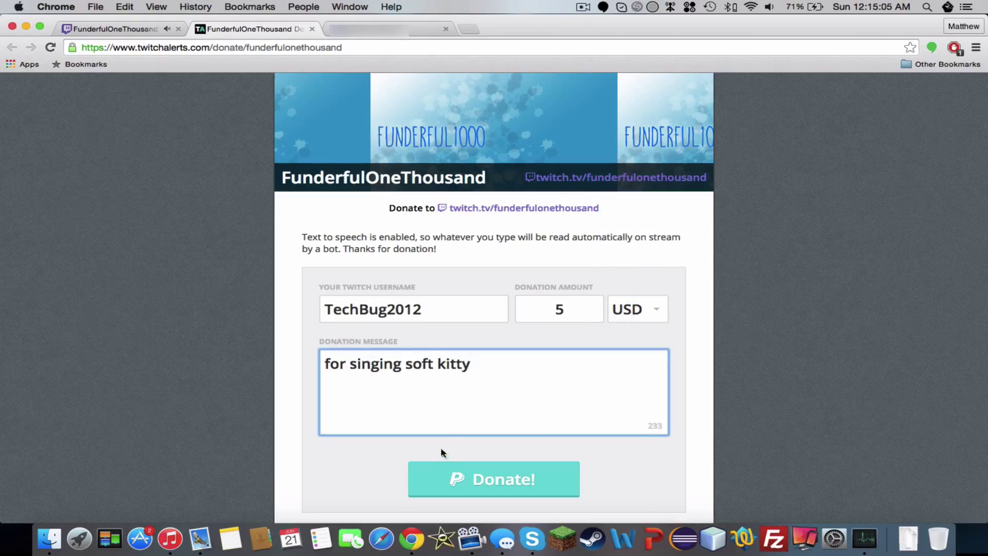
{"action": "left_click", "coordinate": [445, 485]}
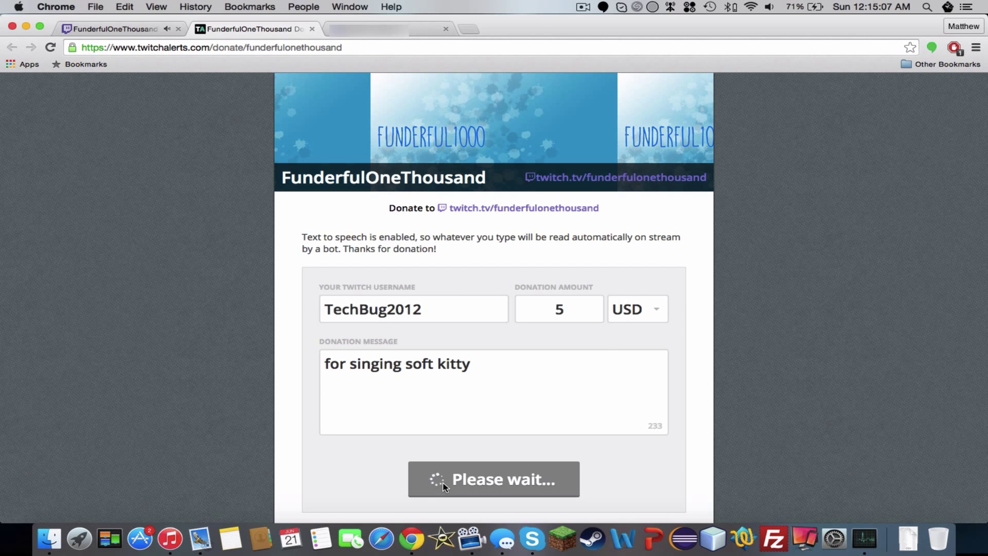
- Close the TwitchAlerts tab to see the CA$6.13 donation alert on stream
{"action": "left_click", "coordinate": [312, 29]}
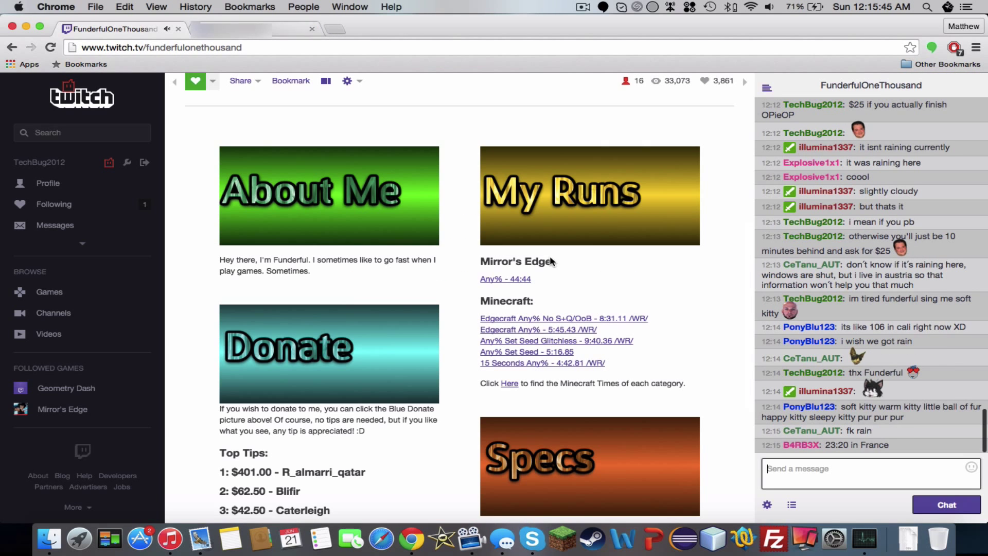
{"action": "scroll", "coordinate": [610, 345], "scroll_direction": "up", "scroll_amount": 5}
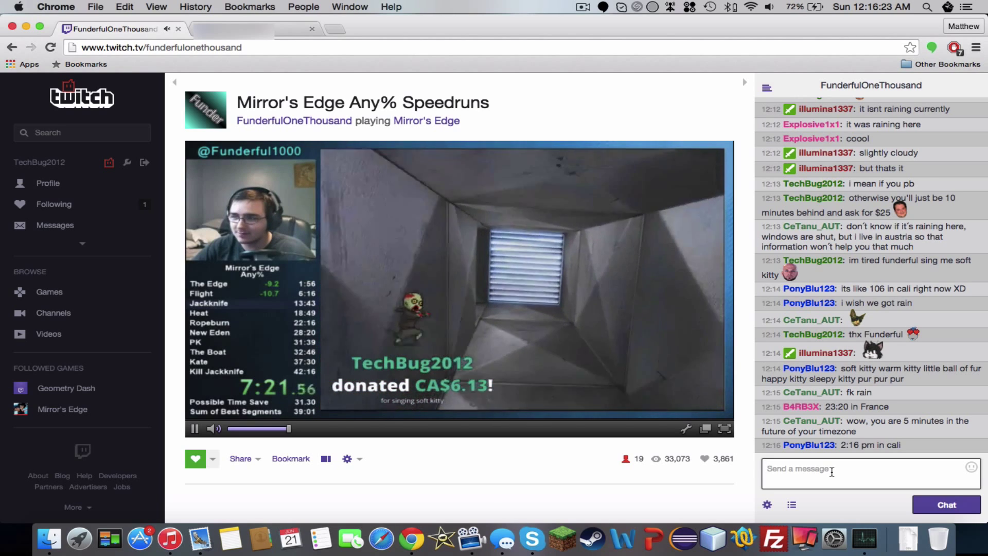
{"action": "left_click", "coordinate": [832, 472]}
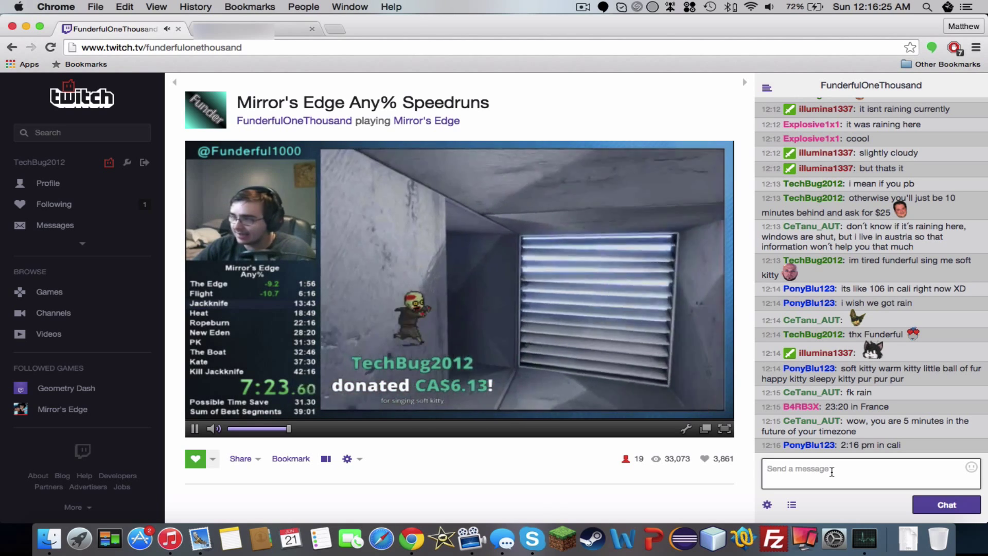